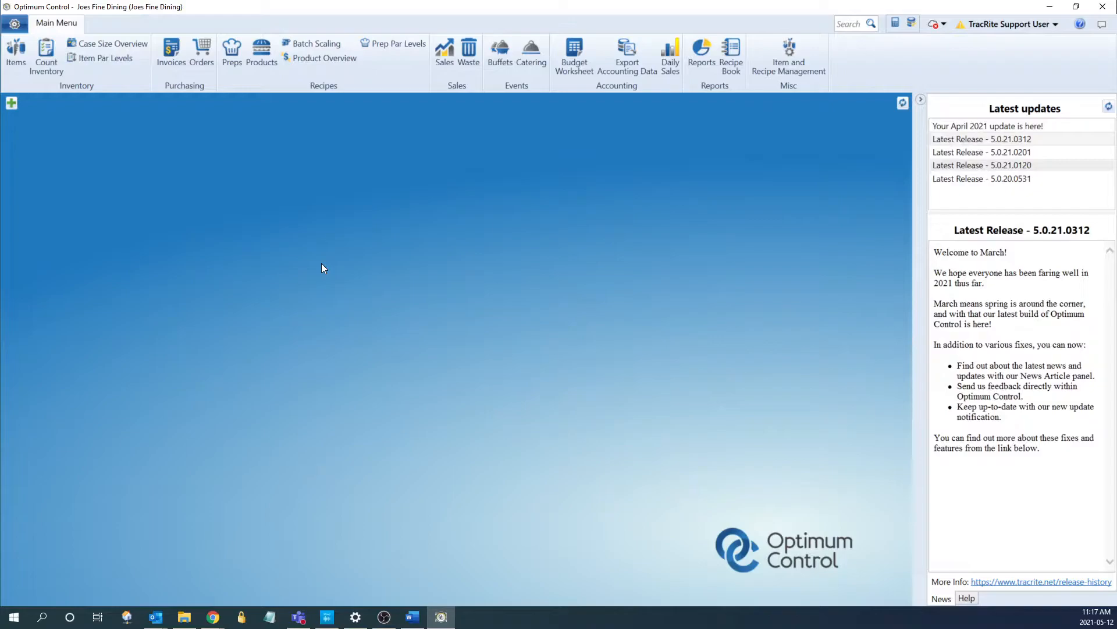
Go to the Reports area and expand the Usage Summary report list
click(707, 55)
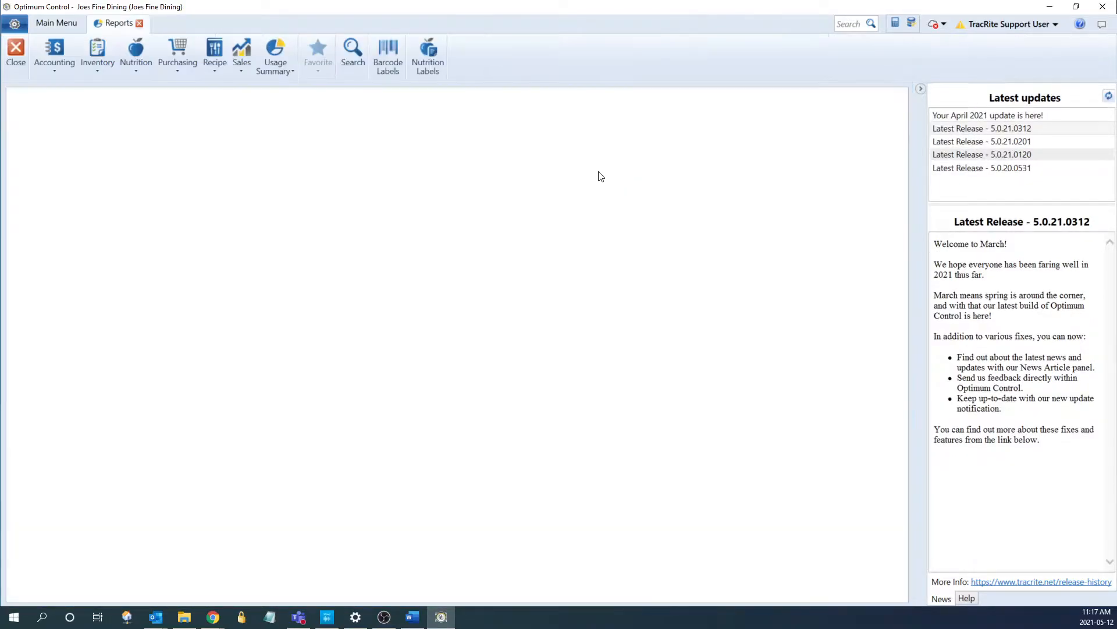
click(275, 55)
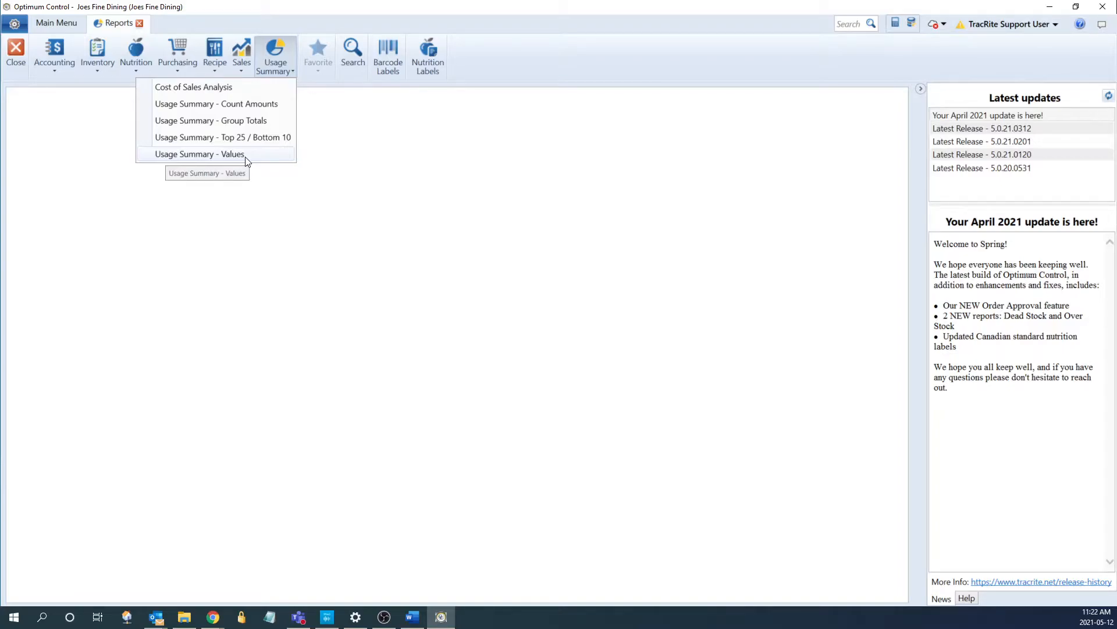
Choose the Usage Summary - Count Amounts report from the list
click(240, 108)
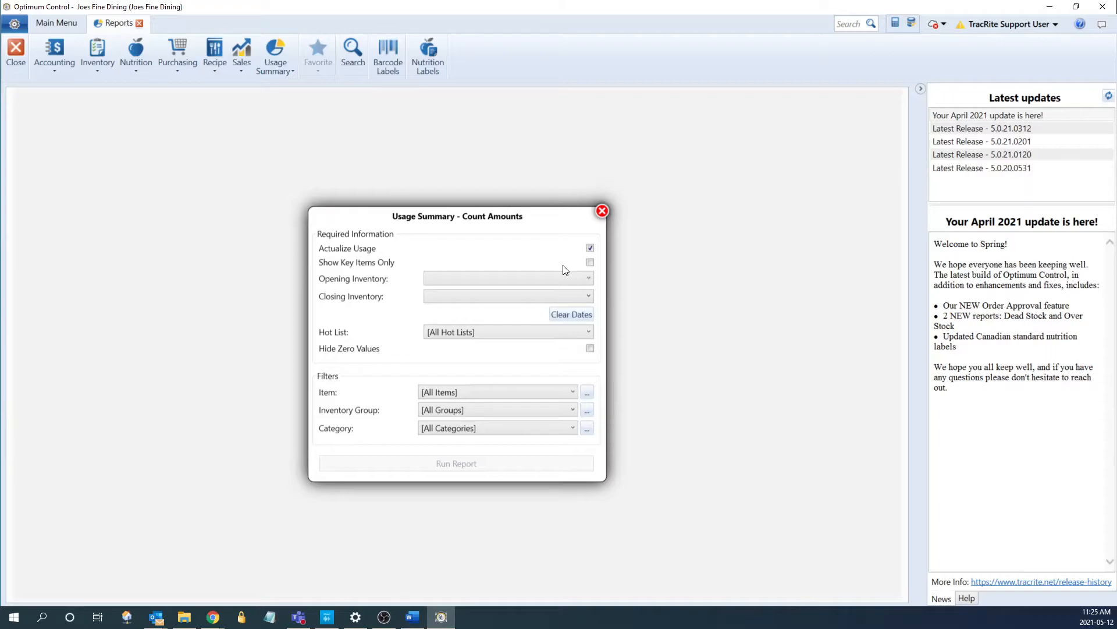
Set opening inventory to October 19, 2020 and closing inventory to October 25, 2020
click(541, 281)
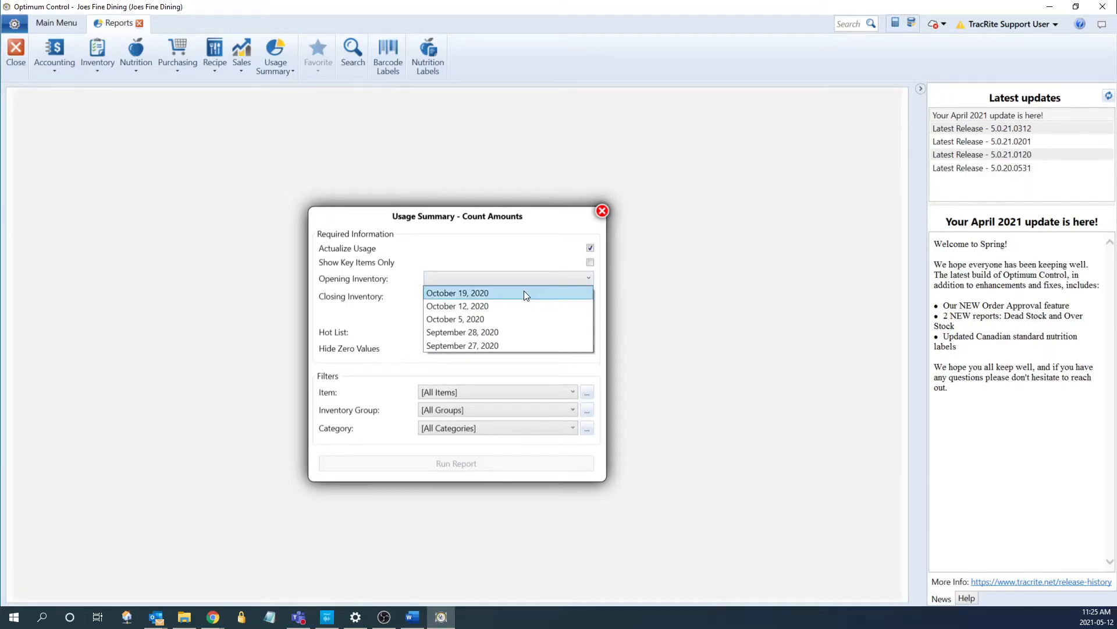
click(524, 294)
click(473, 296)
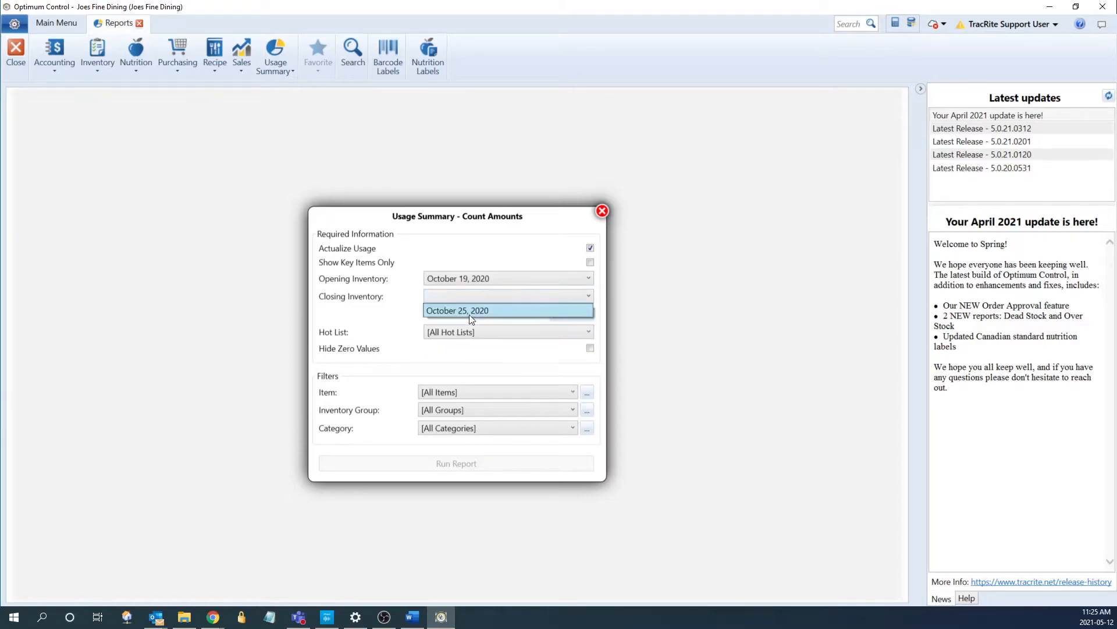
click(470, 312)
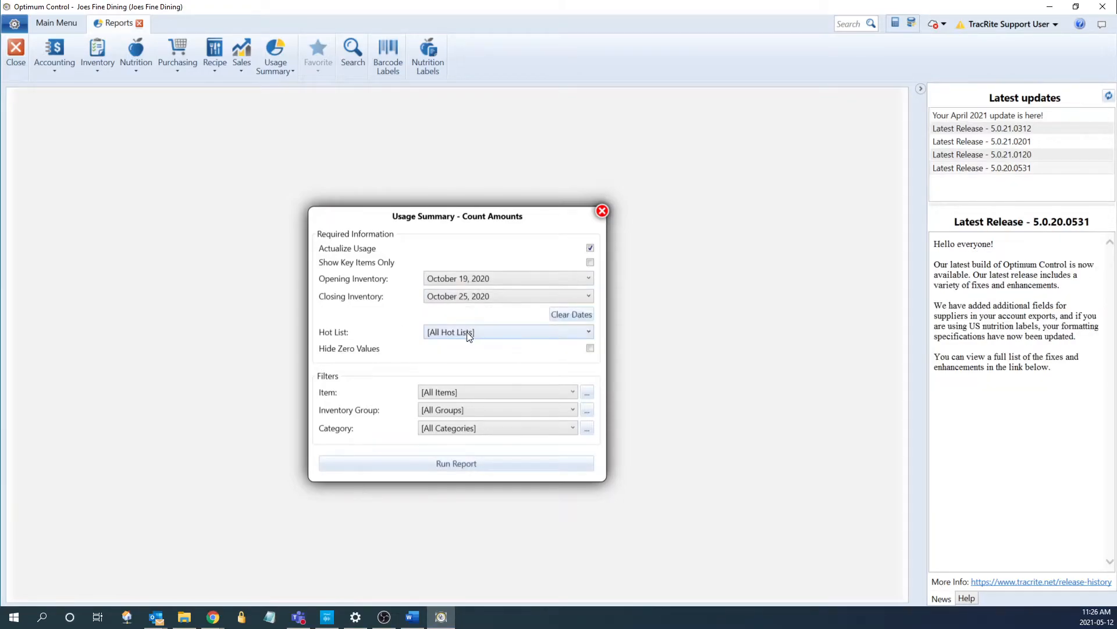
Keep the hot list, item, inventory group and category filters at their 'all' defaults
click(467, 335)
click(467, 335)
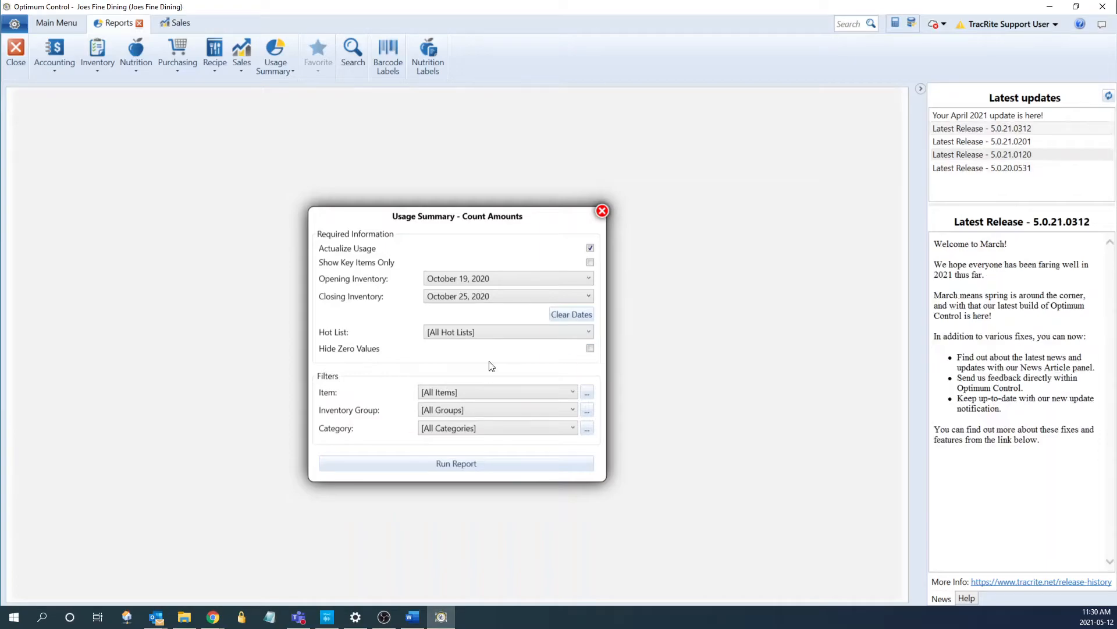
click(485, 392)
click(484, 392)
click(481, 410)
click(477, 414)
click(466, 425)
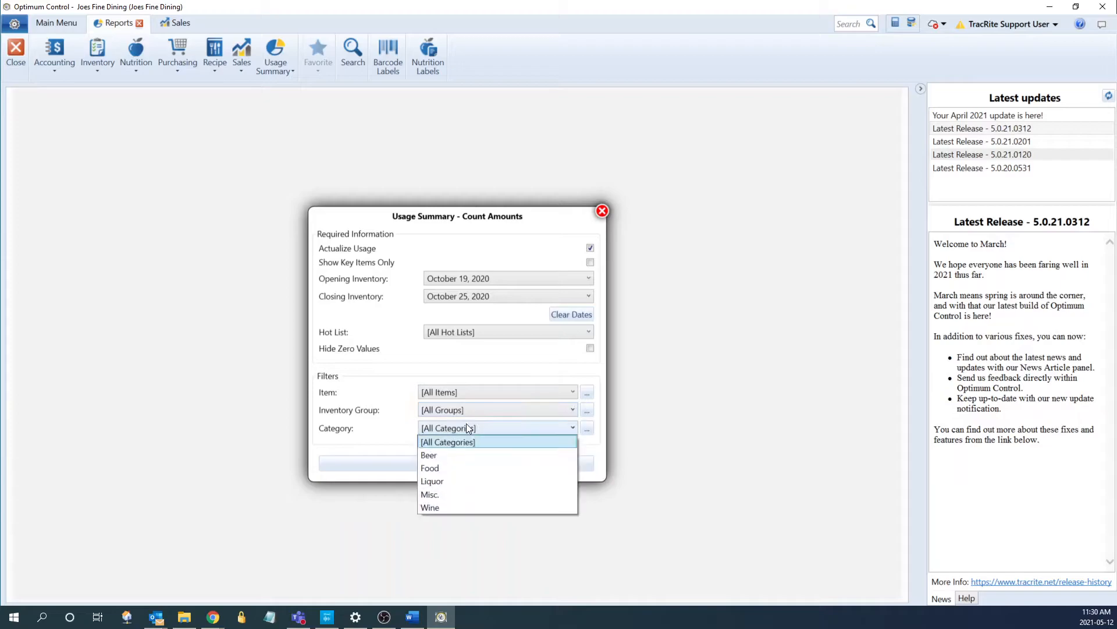
click(467, 425)
Check the item and inventory group pickers without changes, then run the report
click(587, 393)
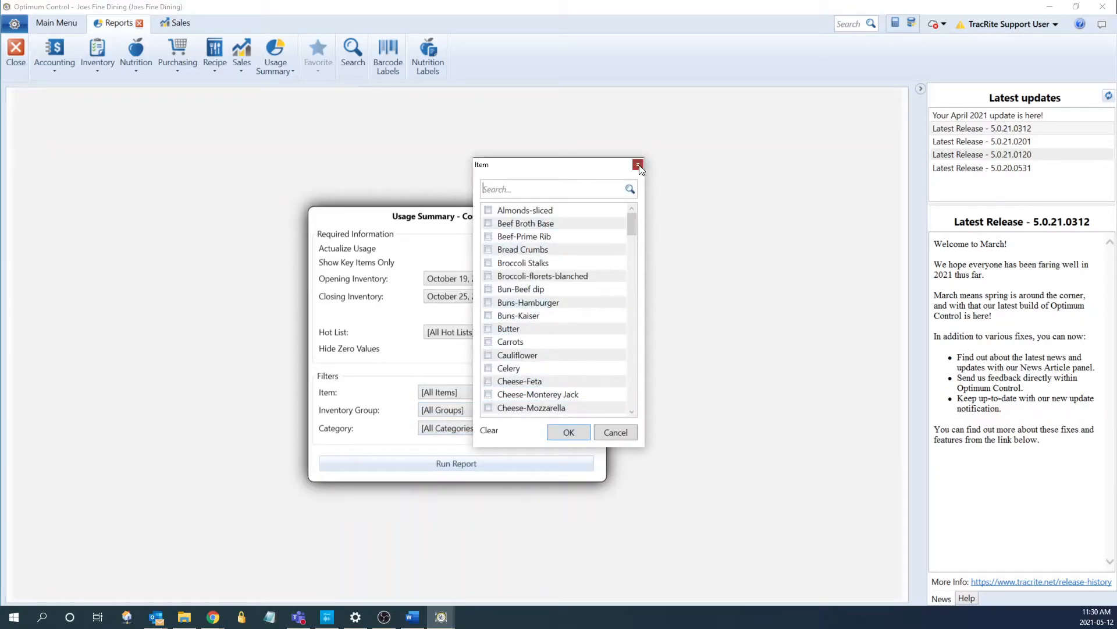
click(638, 165)
click(588, 411)
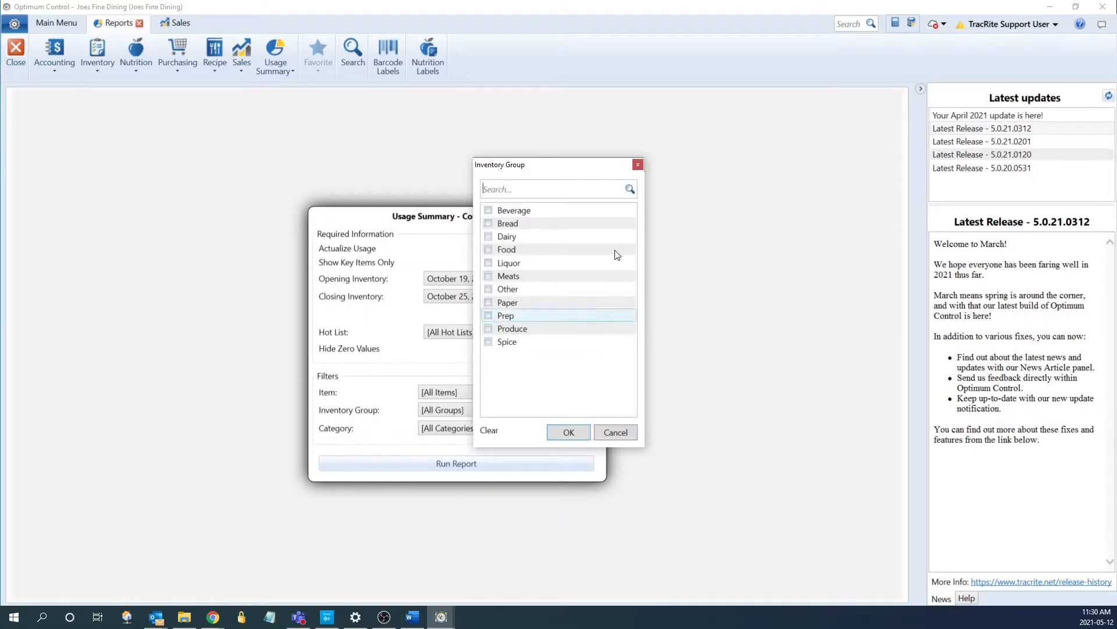
click(638, 165)
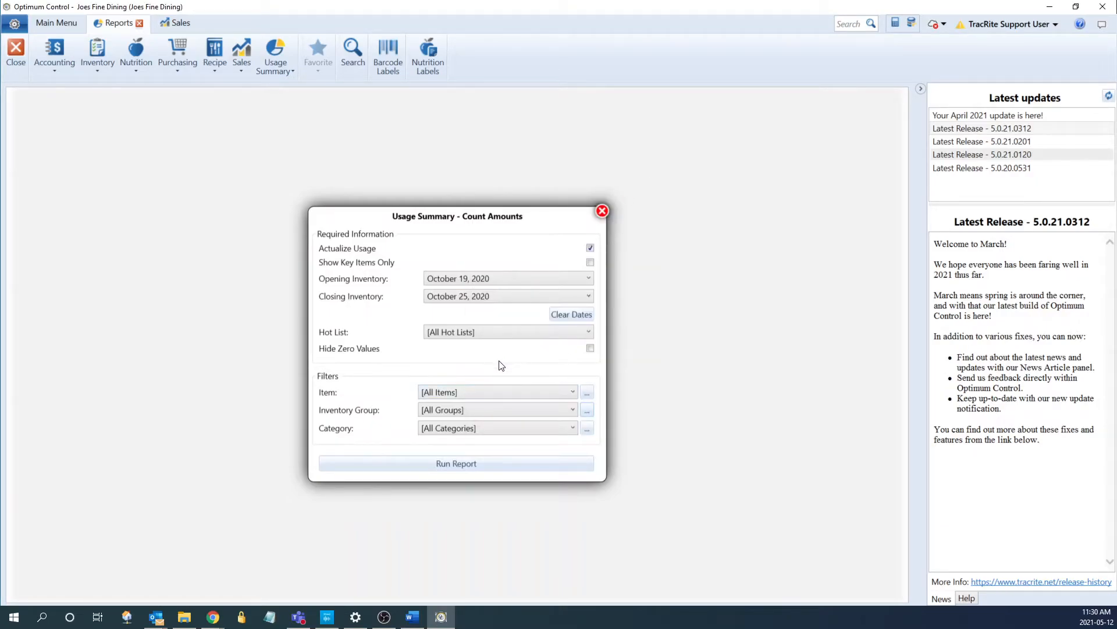
click(473, 465)
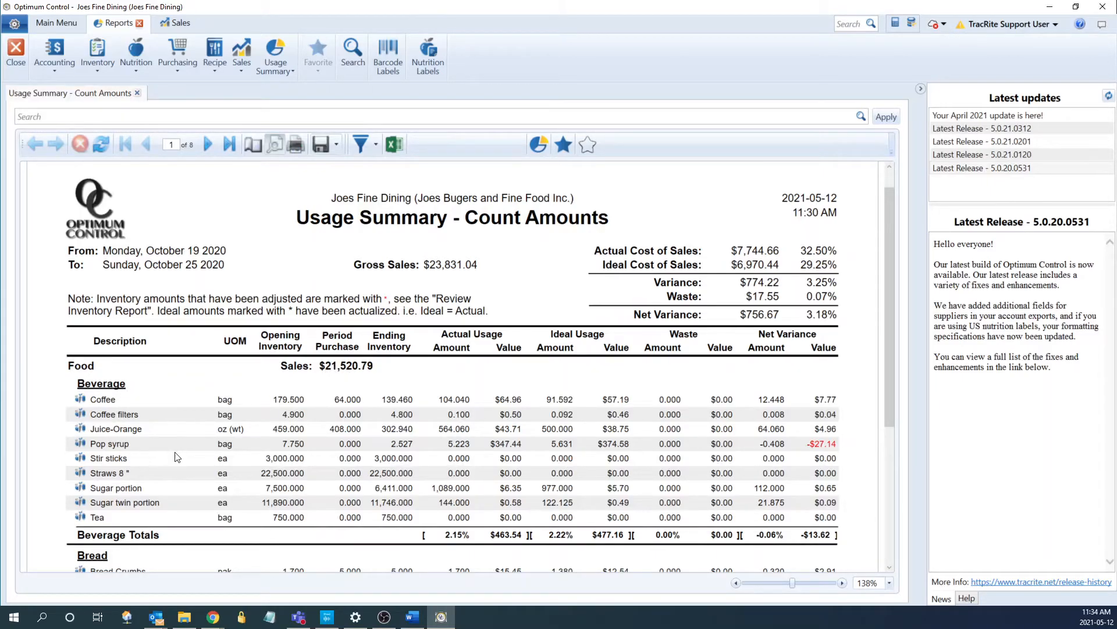
Jump to the report's last page, then step back to page 7
scroll(178, 458, down, 1)
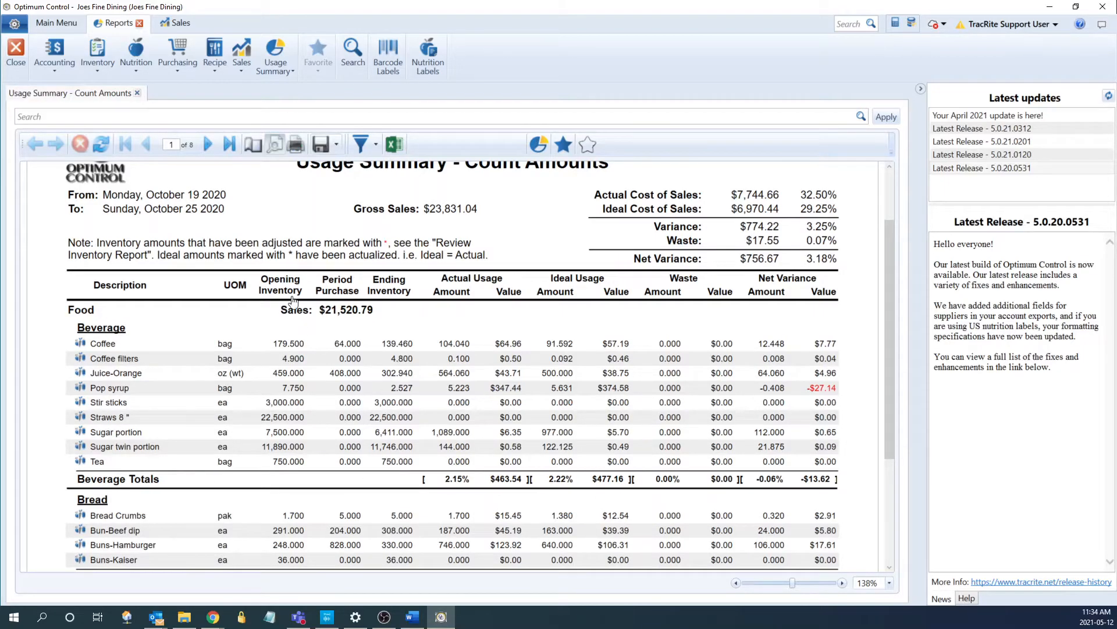
click(223, 144)
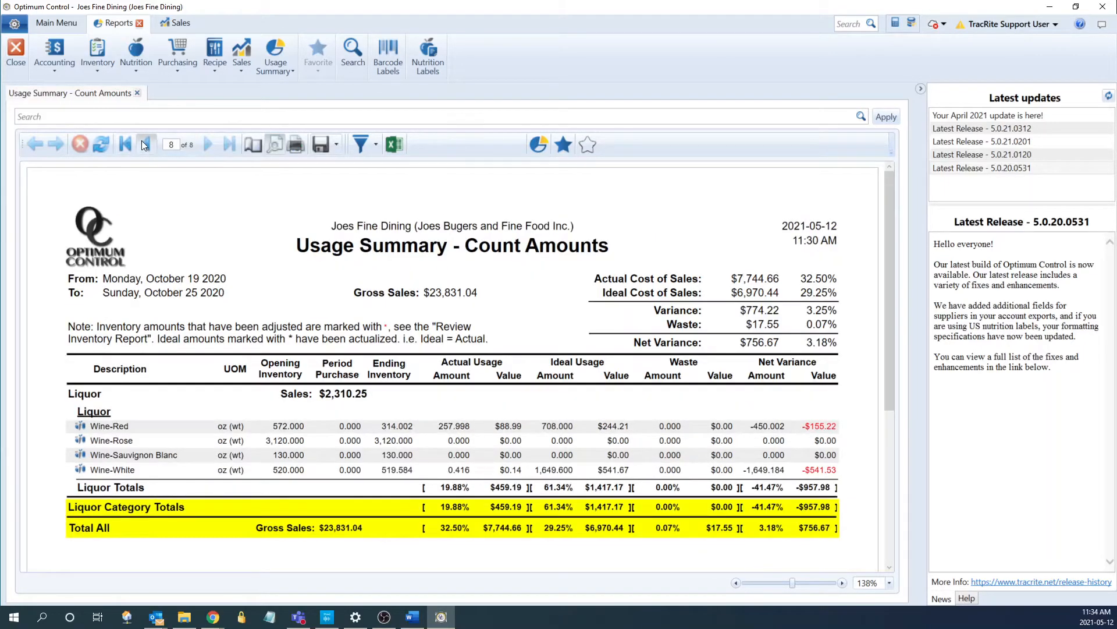
click(146, 144)
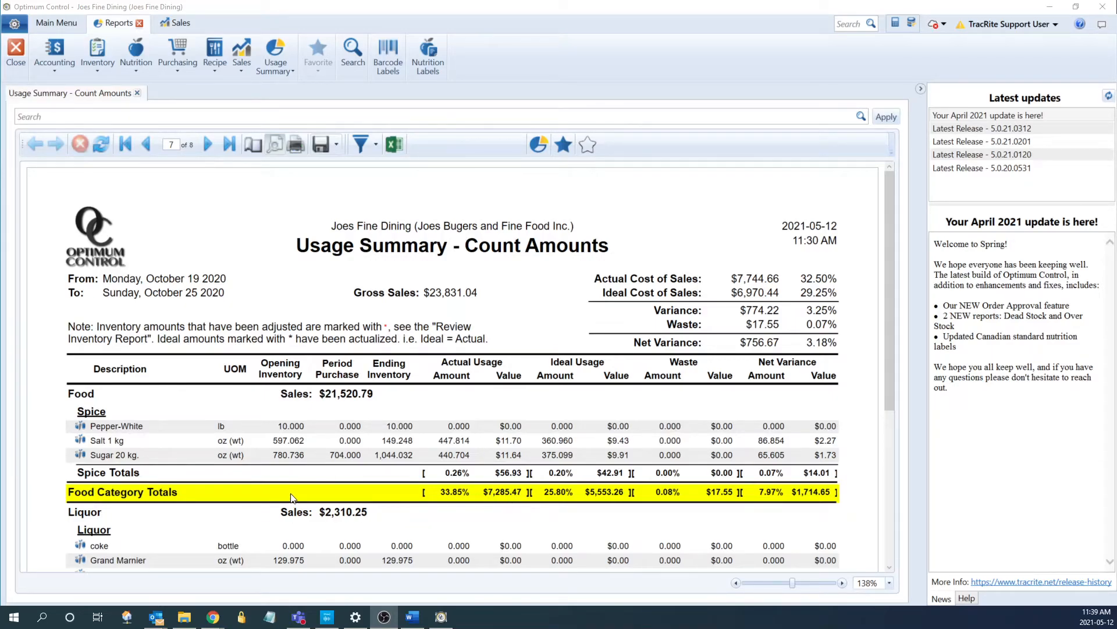
Drill into Sugar 20 kg's opening inventory 780.736 for its Inventory Count Detail, then return to the summary
click(291, 460)
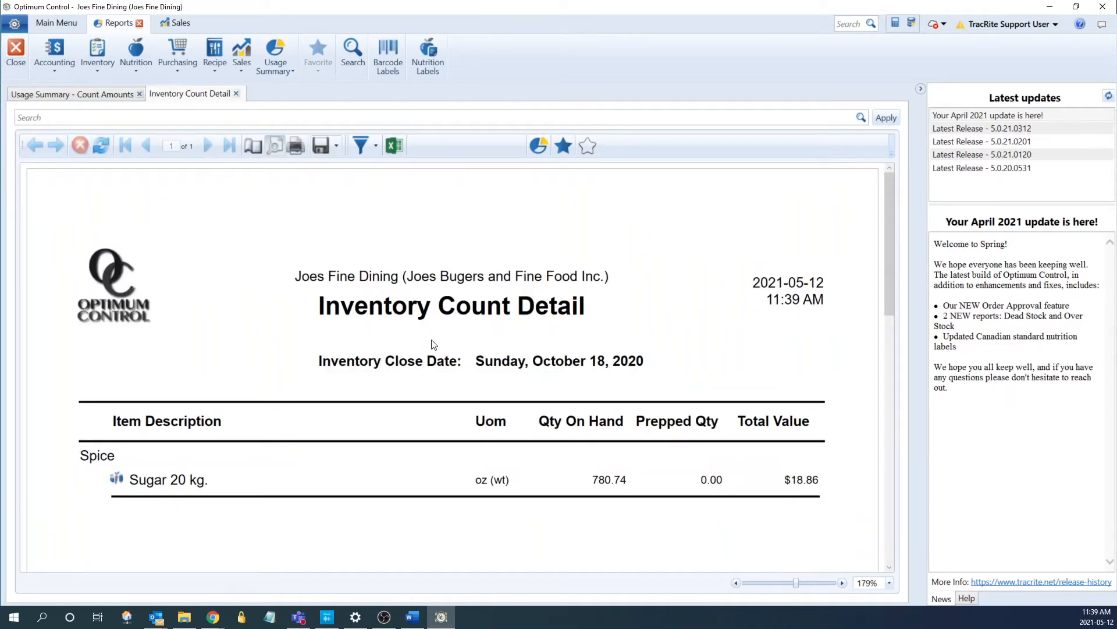
scroll(471, 346, down, 1)
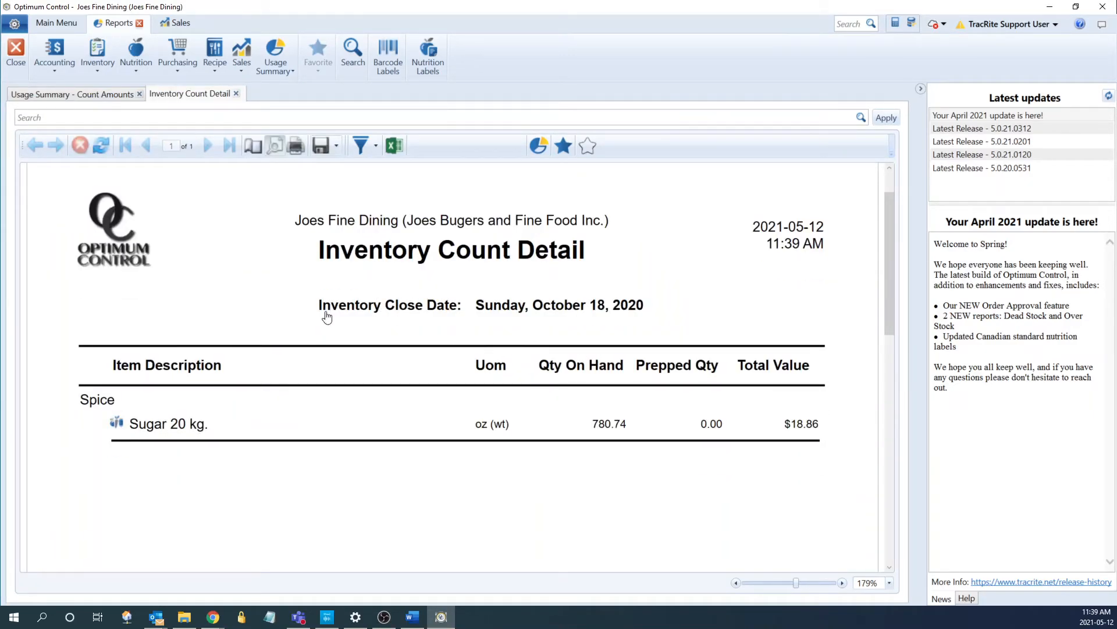
click(102, 94)
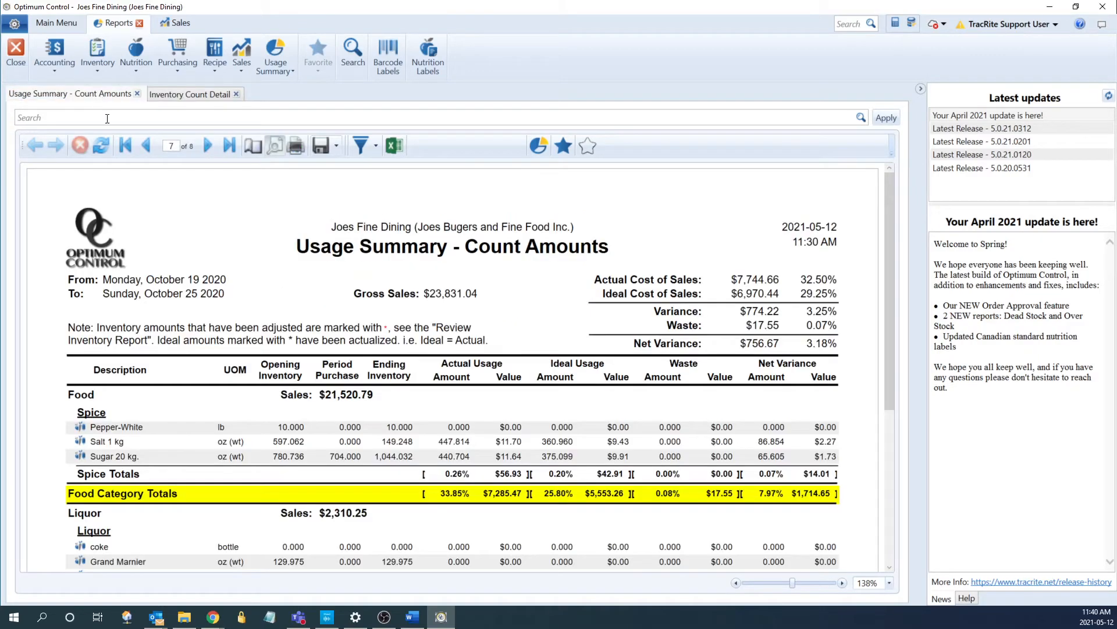
Drill into Sugar 20 kg's period purchase 704.000 for its Purchase Detail, then return to the summary
click(344, 459)
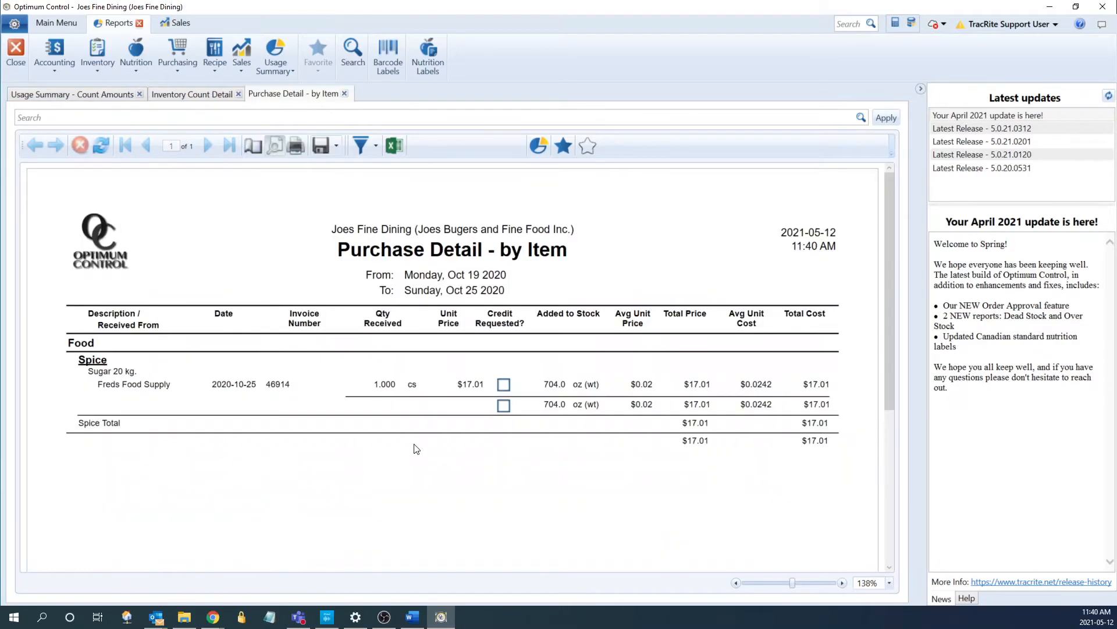
click(98, 96)
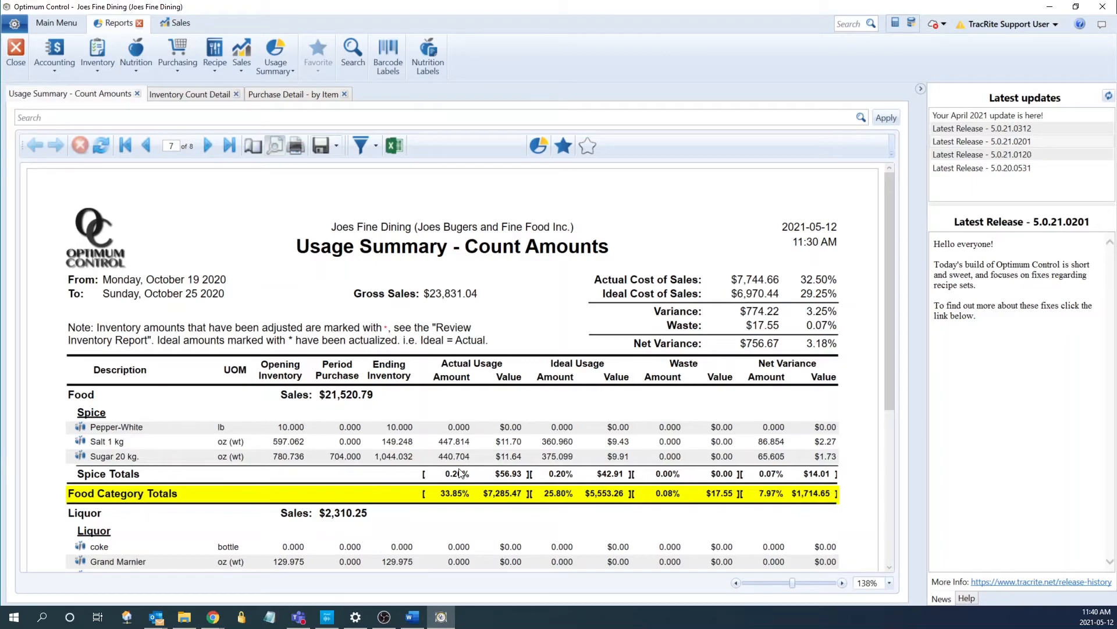
Drill into Sugar 20 kg's ideal usage 375.099 for its Item Sales Detail, then return to the summary
click(565, 459)
scroll(567, 458, down, 3)
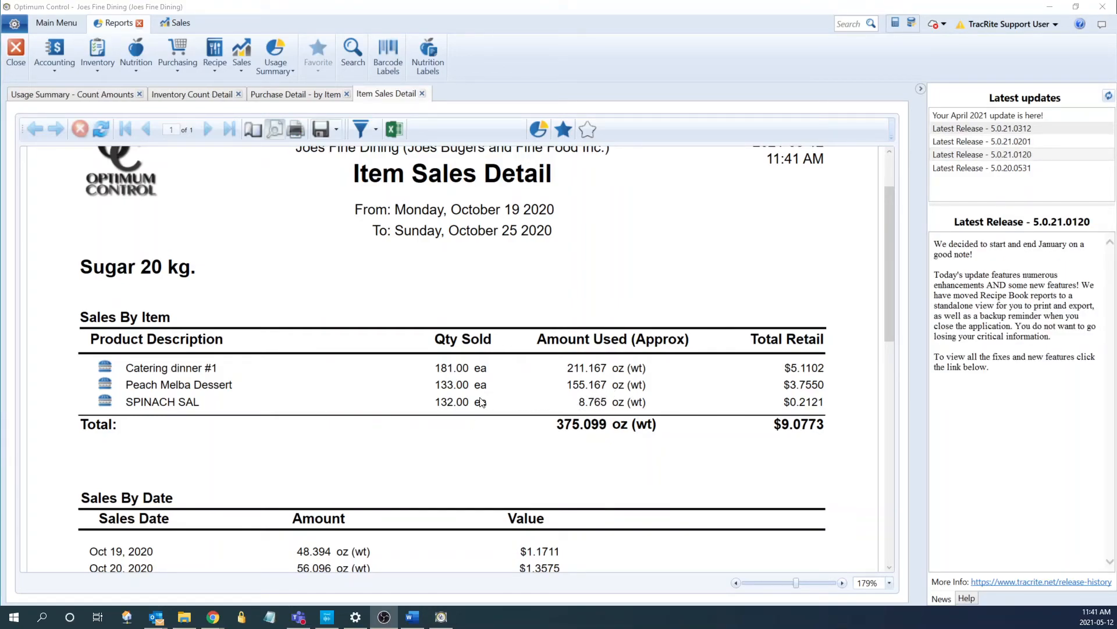
click(105, 95)
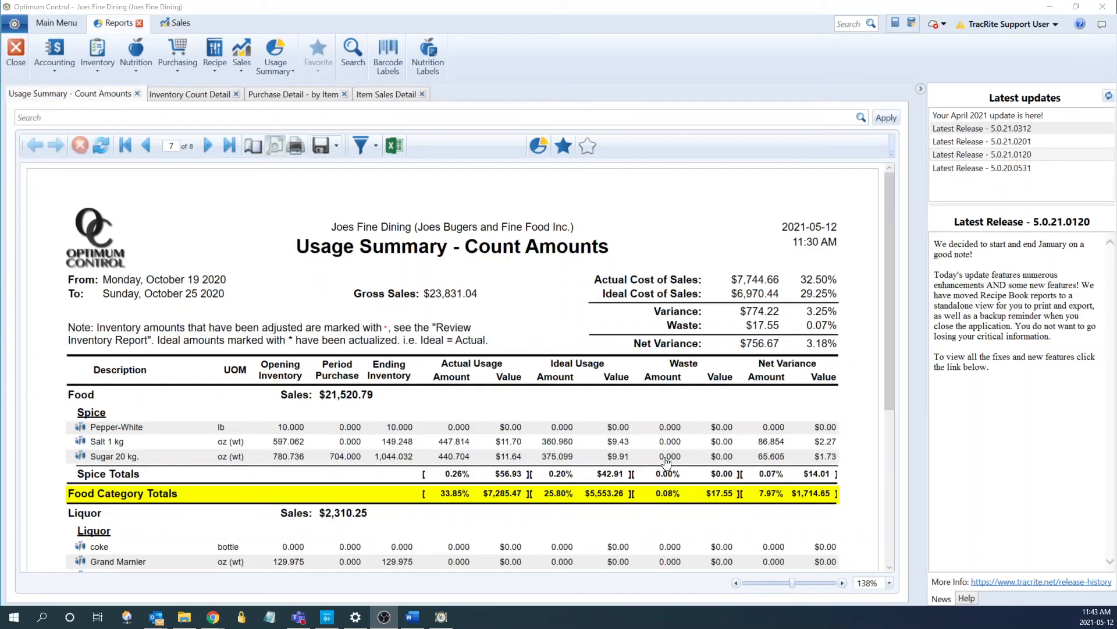